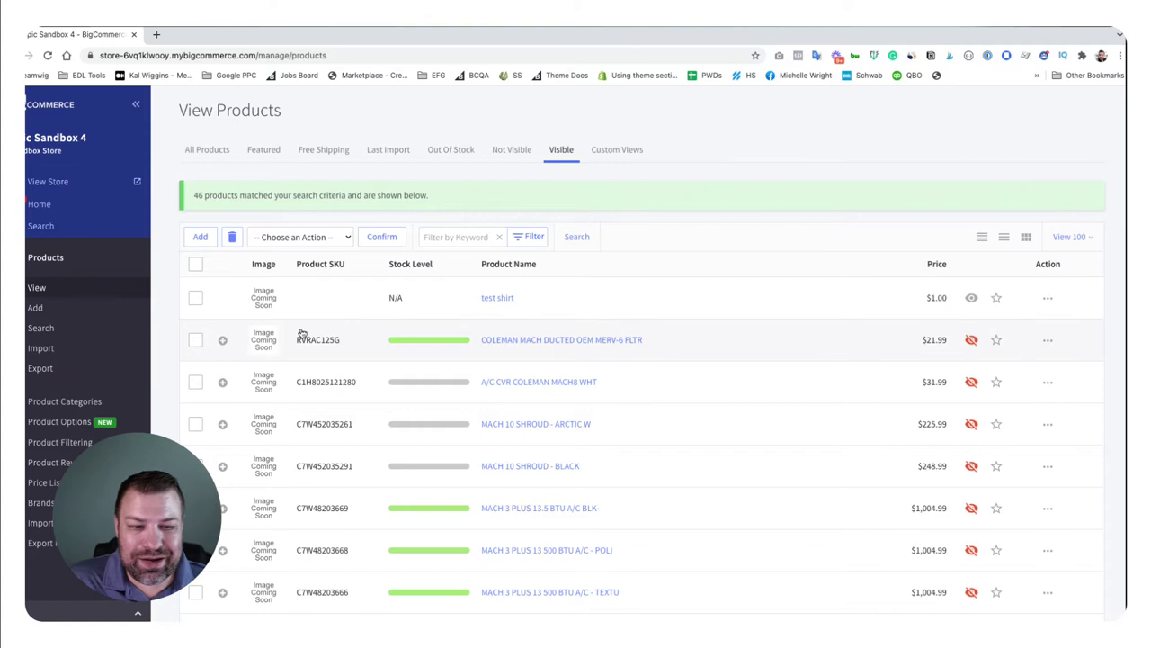
Select all 46 products and check the View 100 per-page setting, leaving it unchanged.
{"action": "left_click", "coordinate": [196, 300]}
{"action": "left_click", "coordinate": [196, 266]}
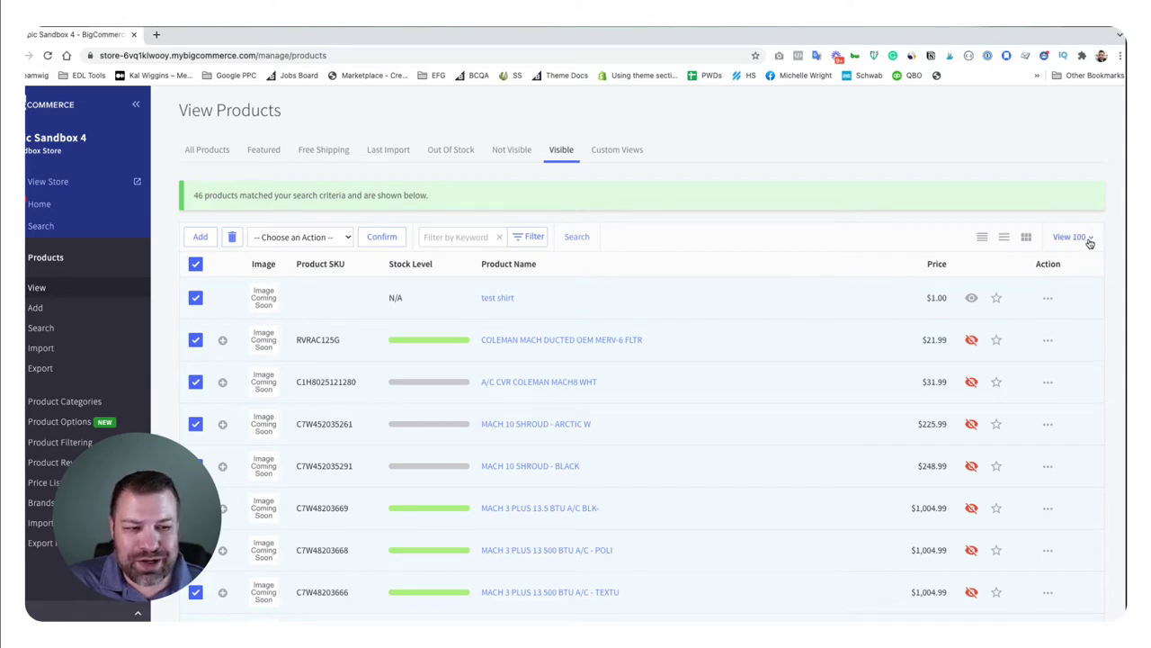
{"action": "left_click", "coordinate": [1089, 239]}
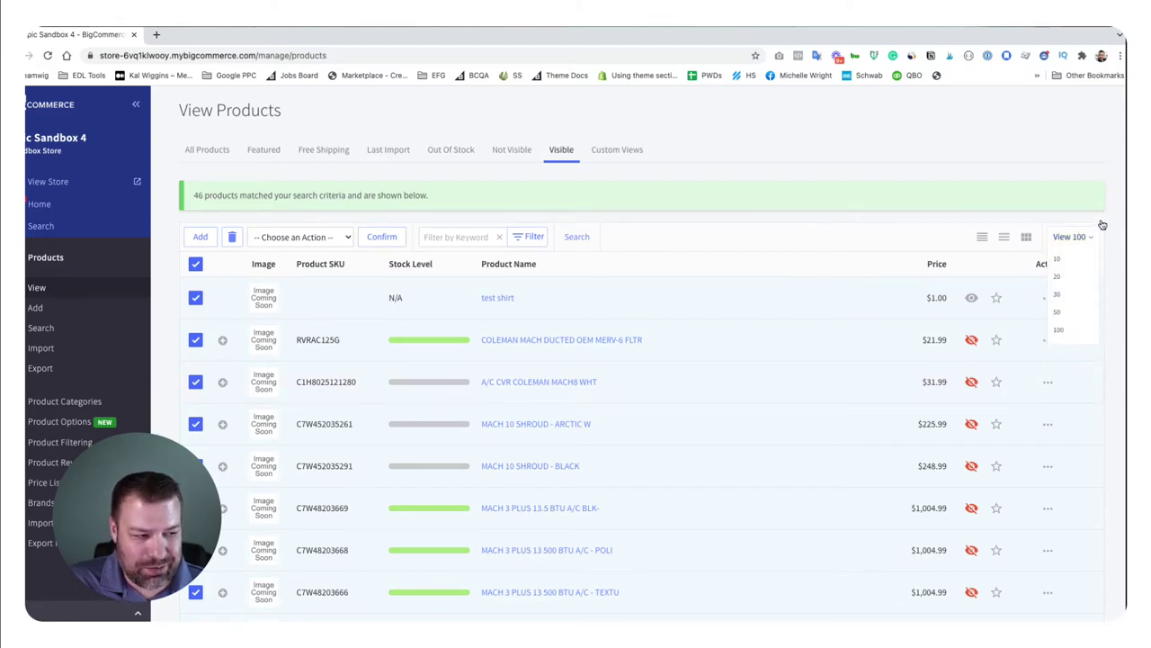
{"action": "left_click", "coordinate": [1095, 224]}
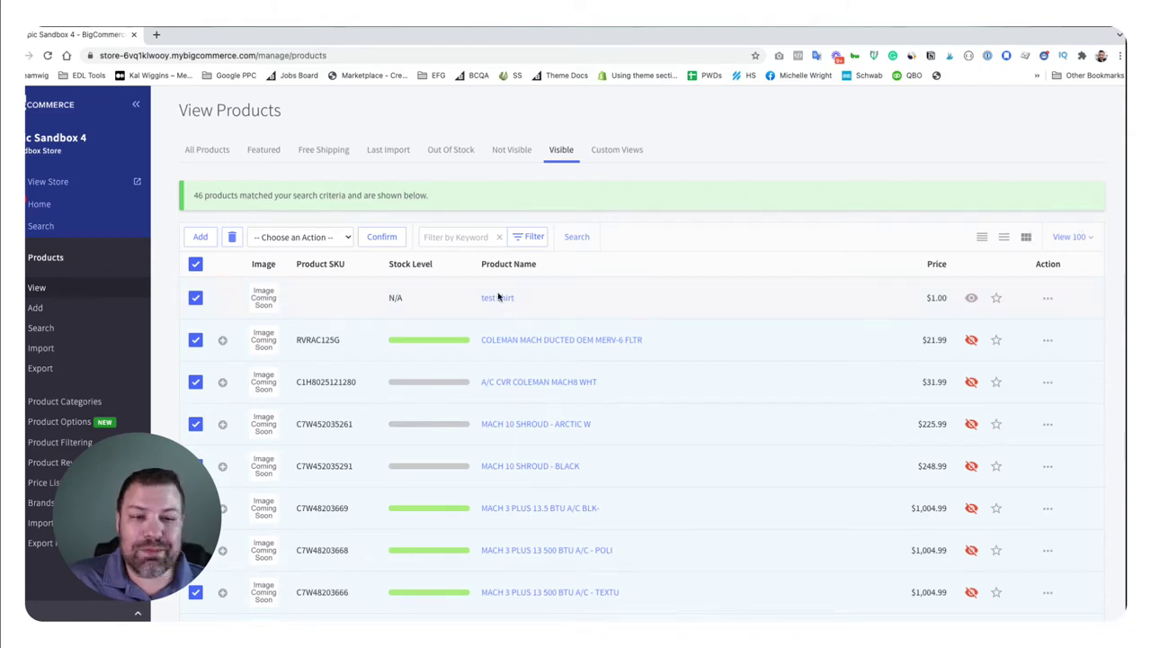
In Product Categories, select all five categories and choose to delete them.
{"action": "left_click", "coordinate": [41, 402]}
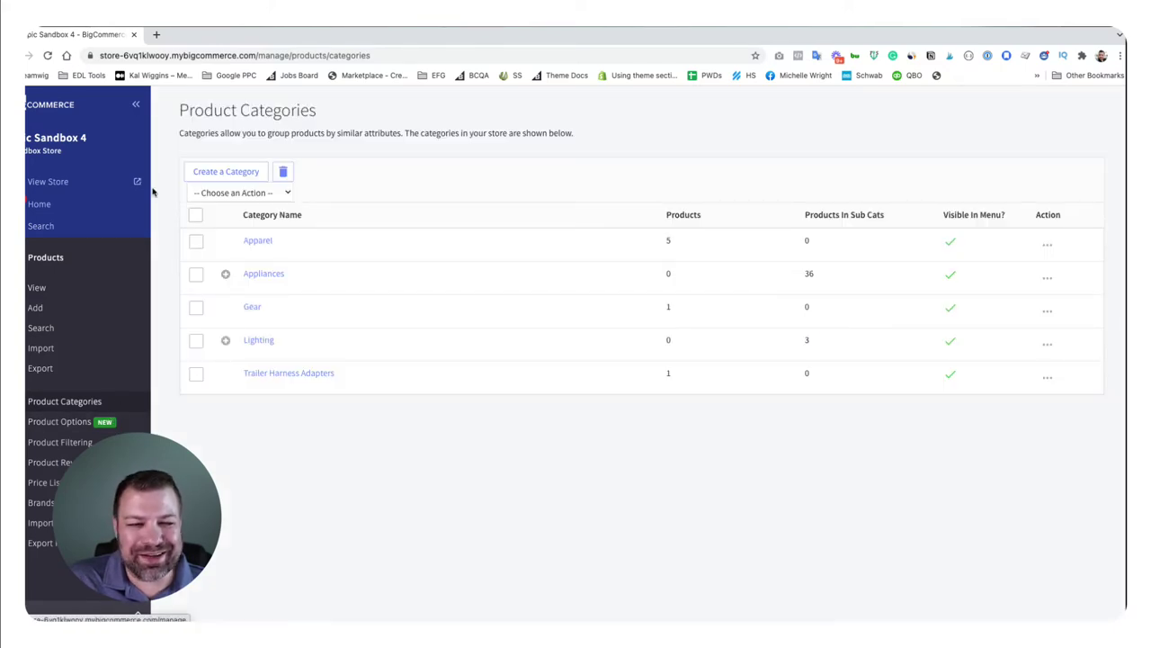
{"action": "left_click", "coordinate": [195, 216]}
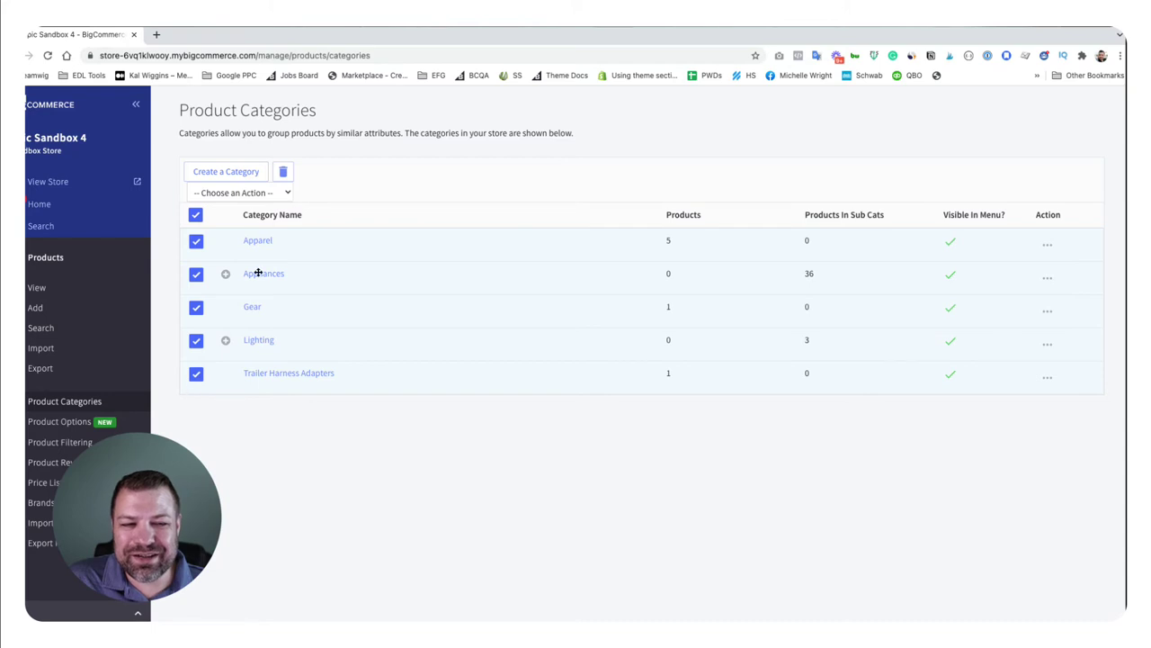
{"action": "left_click", "coordinate": [283, 171]}
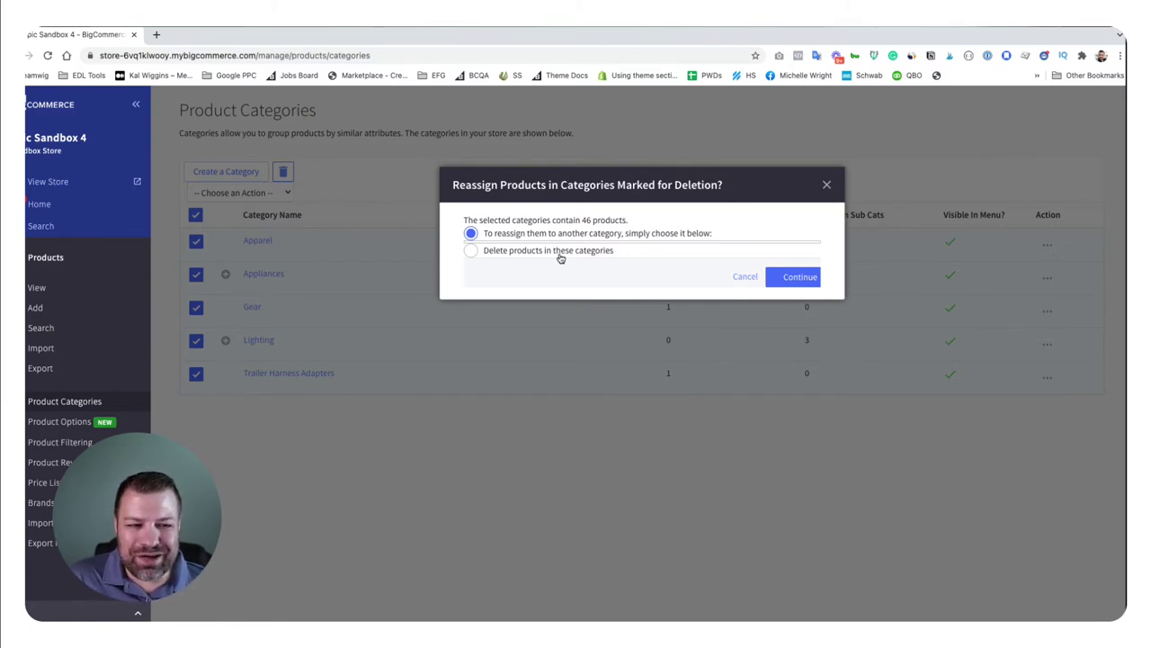
Choose 'Delete products in these categories' and confirm deleting all five categories and 46 products.
{"action": "left_click", "coordinate": [548, 250]}
{"action": "left_click", "coordinate": [514, 232]}
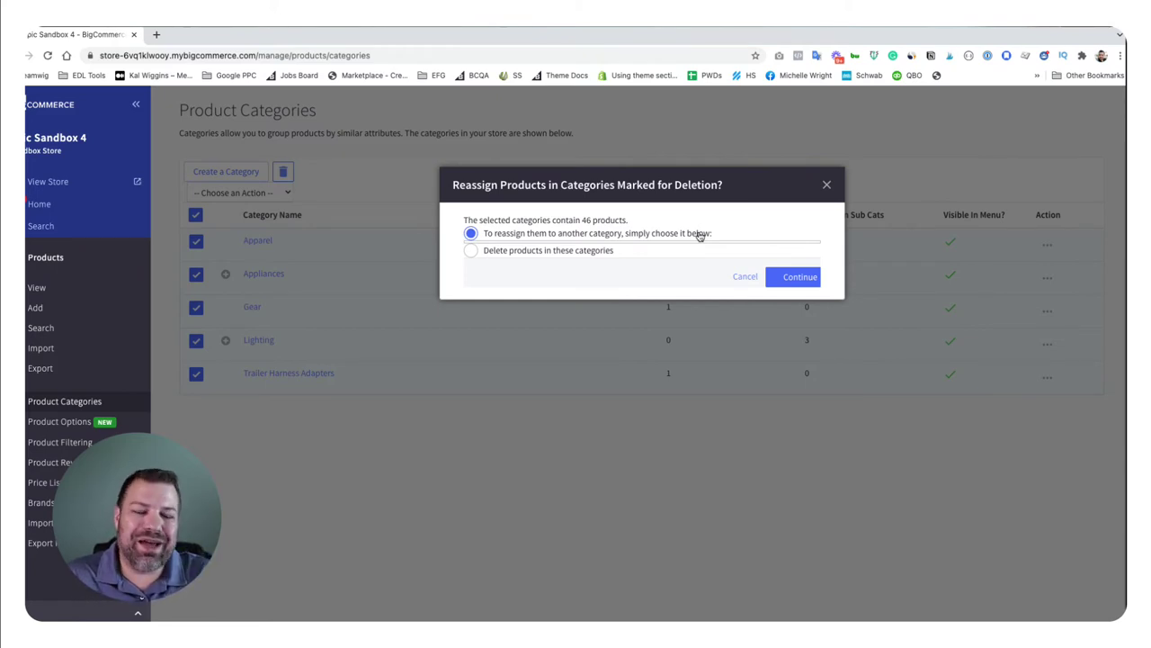
{"action": "left_click", "coordinate": [529, 253]}
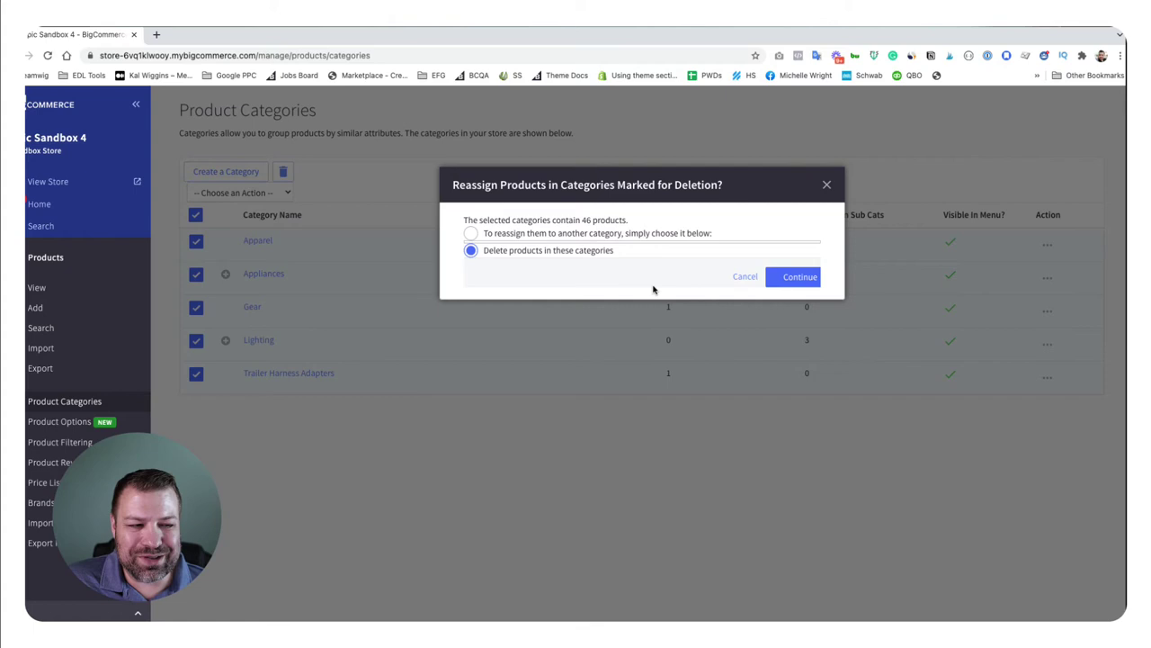
{"action": "left_click", "coordinate": [786, 278]}
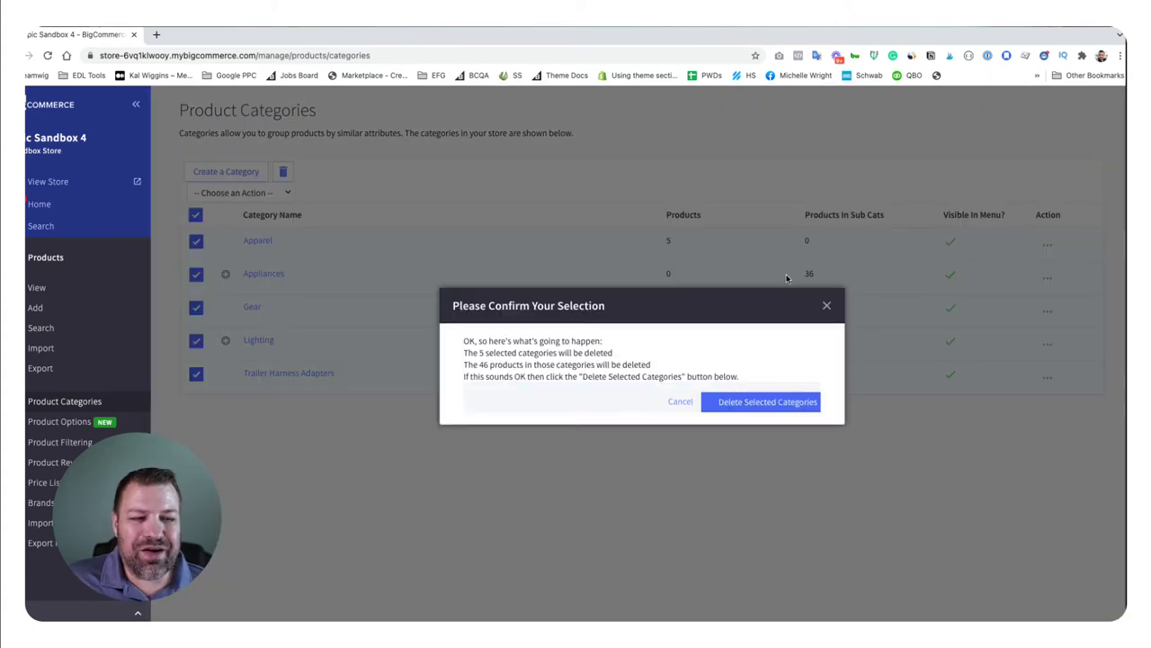
{"action": "left_click", "coordinate": [746, 402]}
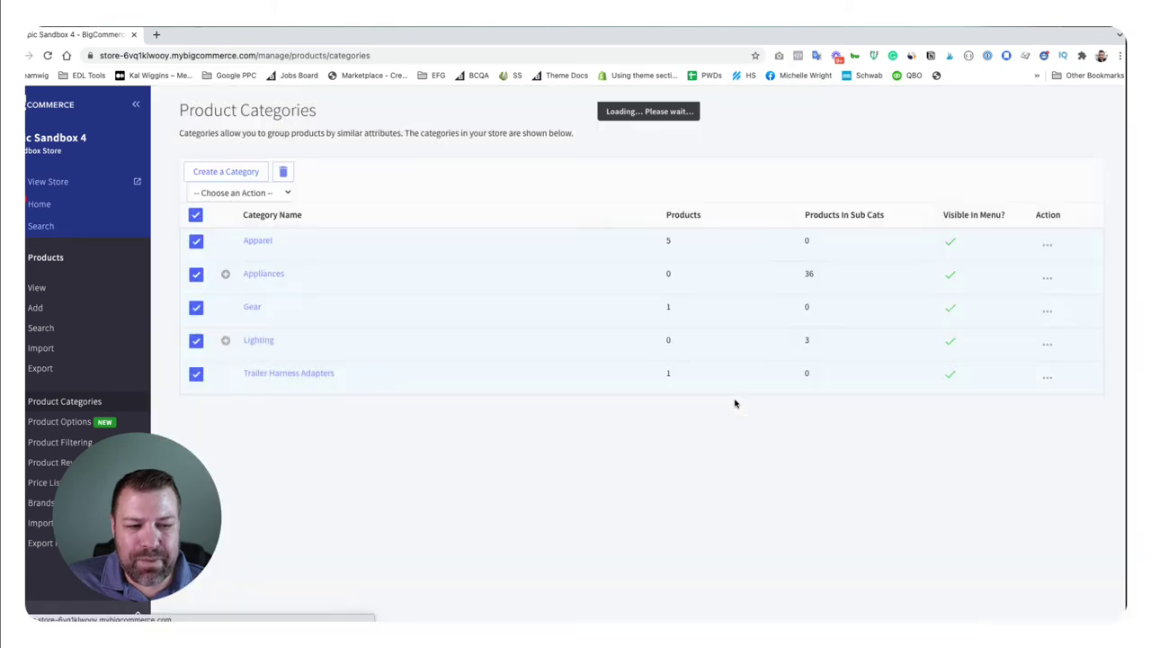
Go to Products > View to confirm no products remain.
{"action": "left_click", "coordinate": [55, 290]}
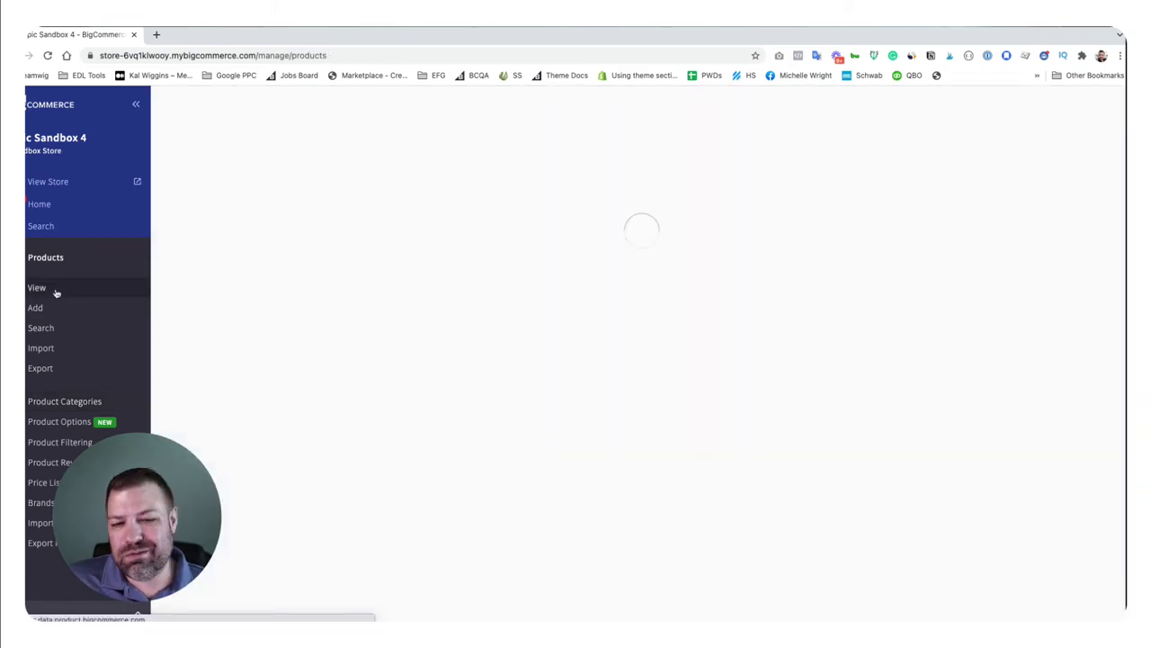